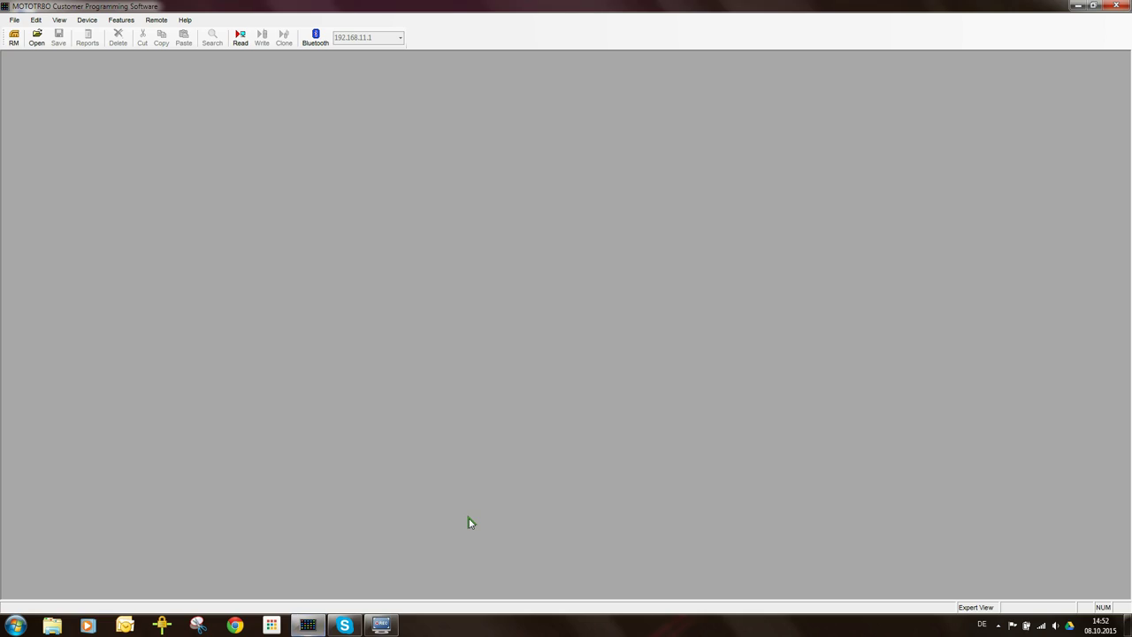
# Open the File menu to reach the codeplug file commands
pyautogui.click(13, 20)
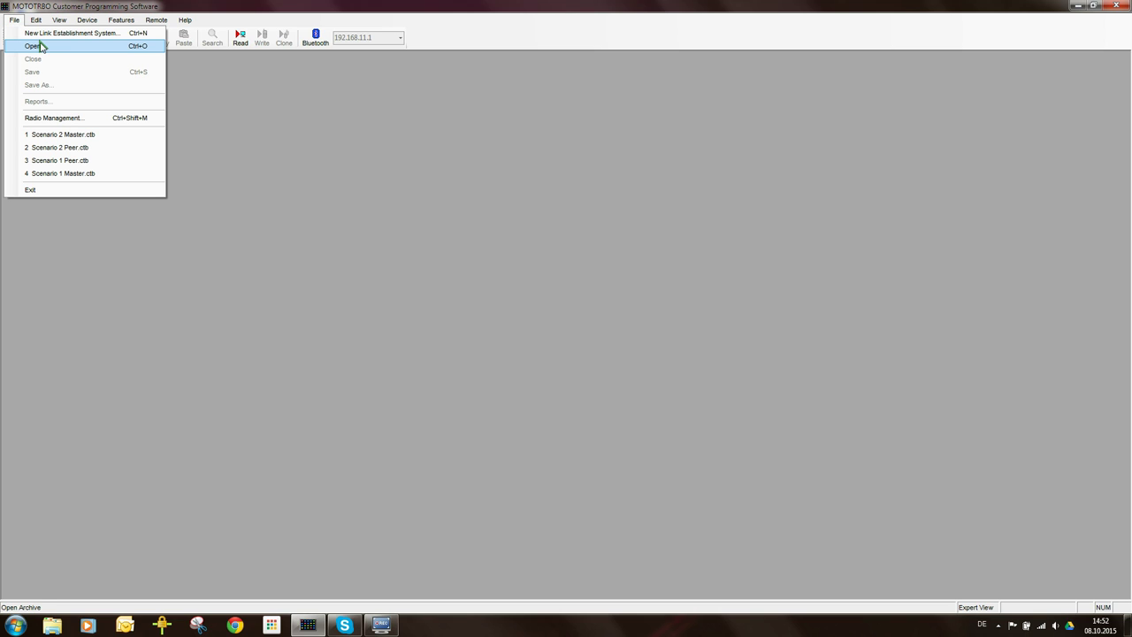
# Open Sample_DP4801.ctb from the Codeplugs > R2.4A folder
pyautogui.click(35, 46)
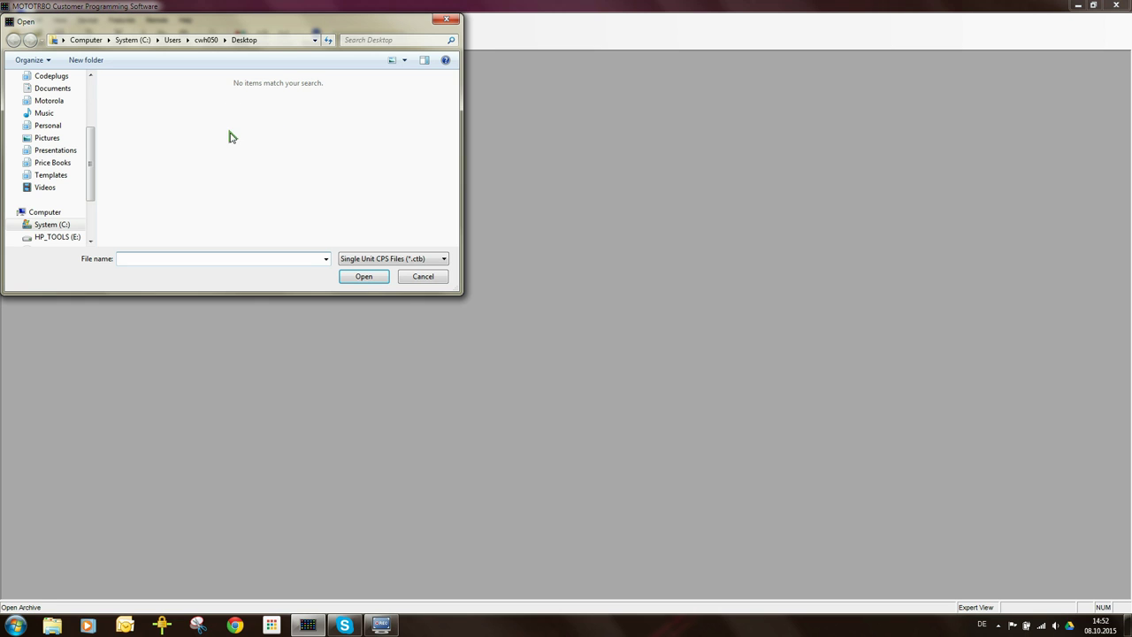
pyautogui.click(51, 76)
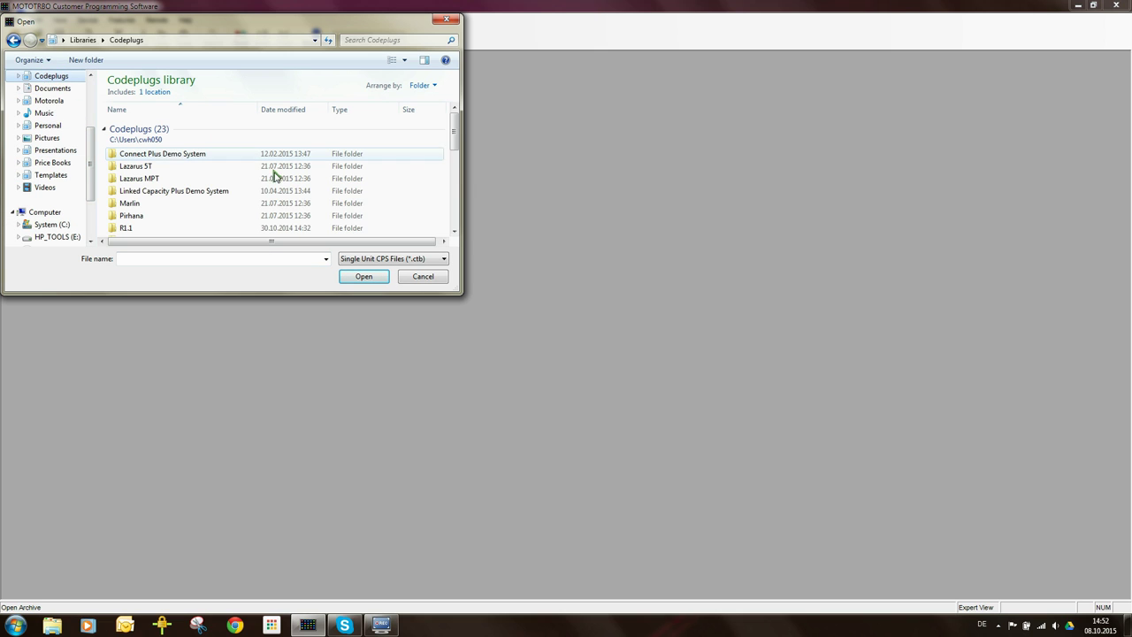
pyautogui.click(167, 205)
pyautogui.scroll(-5, 155, 207)
pyautogui.click(144, 211)
pyautogui.doubleClick(144, 210)
pyautogui.scroll(-5, 151, 203)
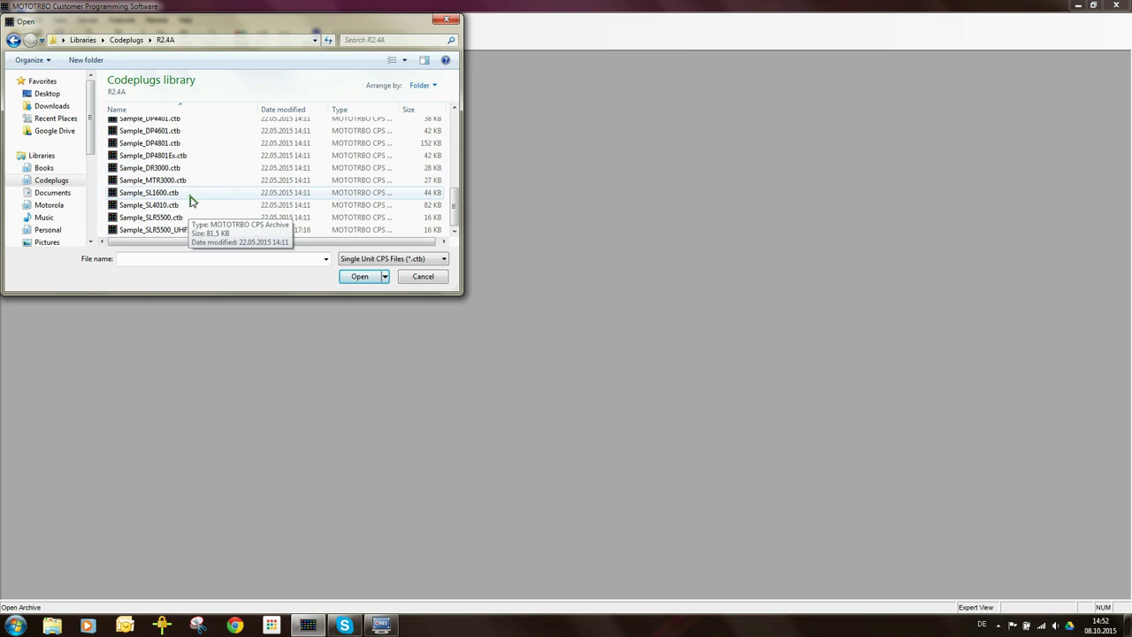
pyautogui.doubleClick(162, 142)
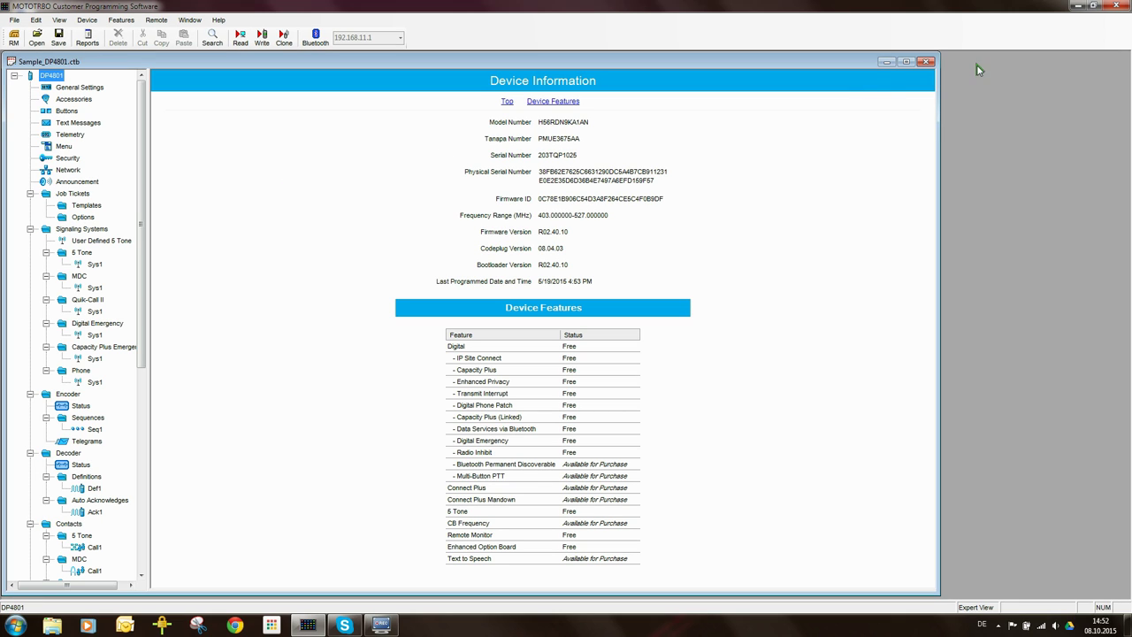
# Maximize the codeplug window and collapse Job Tickets, Signaling Systems, Encoder and Decoder
pyautogui.click(908, 62)
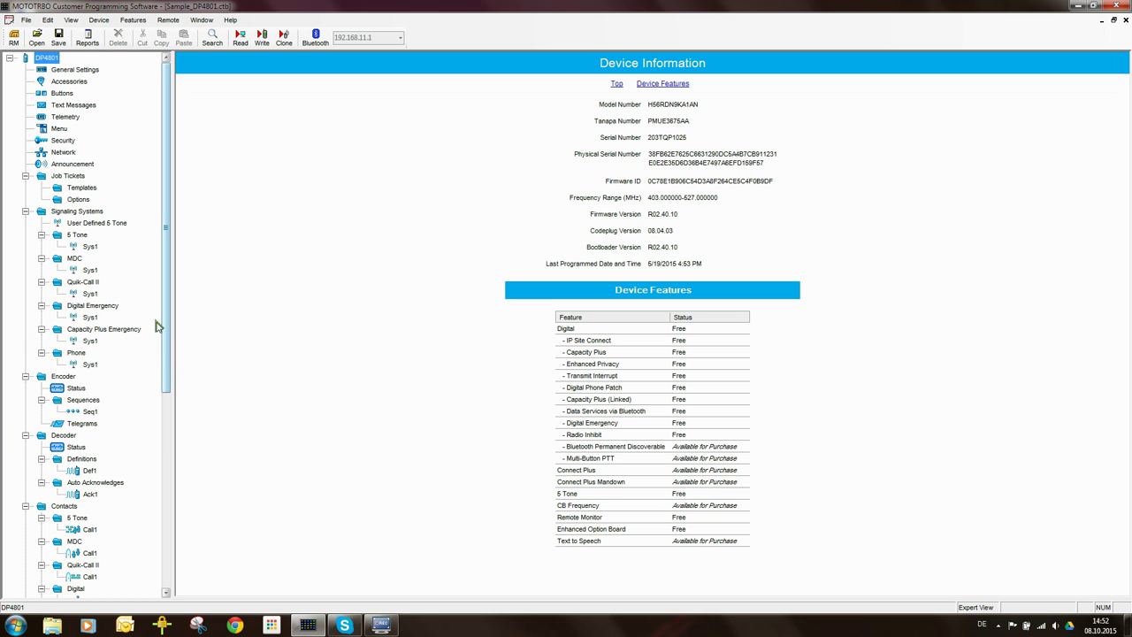
pyautogui.click(24, 176)
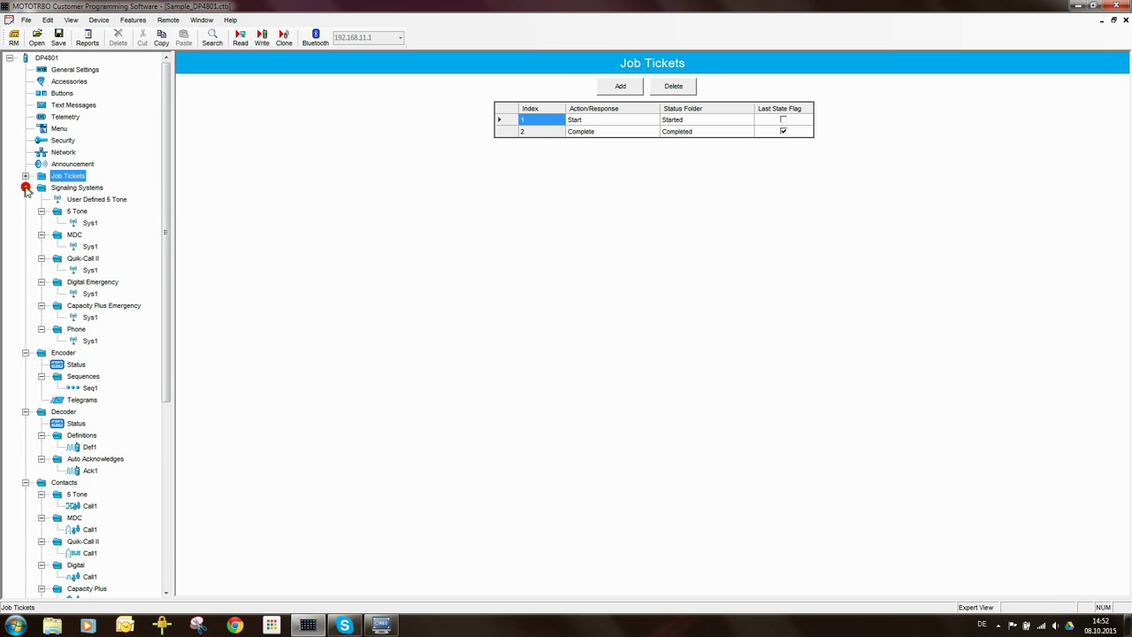
pyautogui.click(25, 188)
pyautogui.click(25, 199)
pyautogui.click(25, 212)
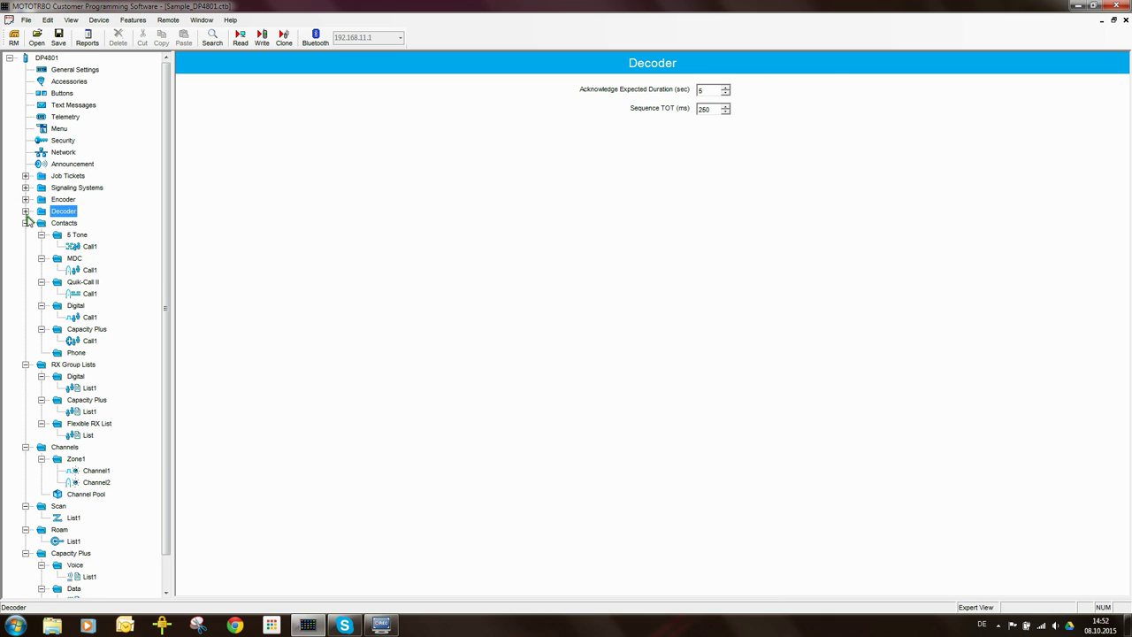
pyautogui.click(25, 212)
pyautogui.click(25, 212)
# Collapse Contacts, RX Group Lists, Channels, Scan, Roam and Capacity Plus, then expand only Contacts
pyautogui.click(25, 223)
pyautogui.click(25, 235)
pyautogui.click(24, 246)
pyautogui.click(25, 258)
pyautogui.click(25, 269)
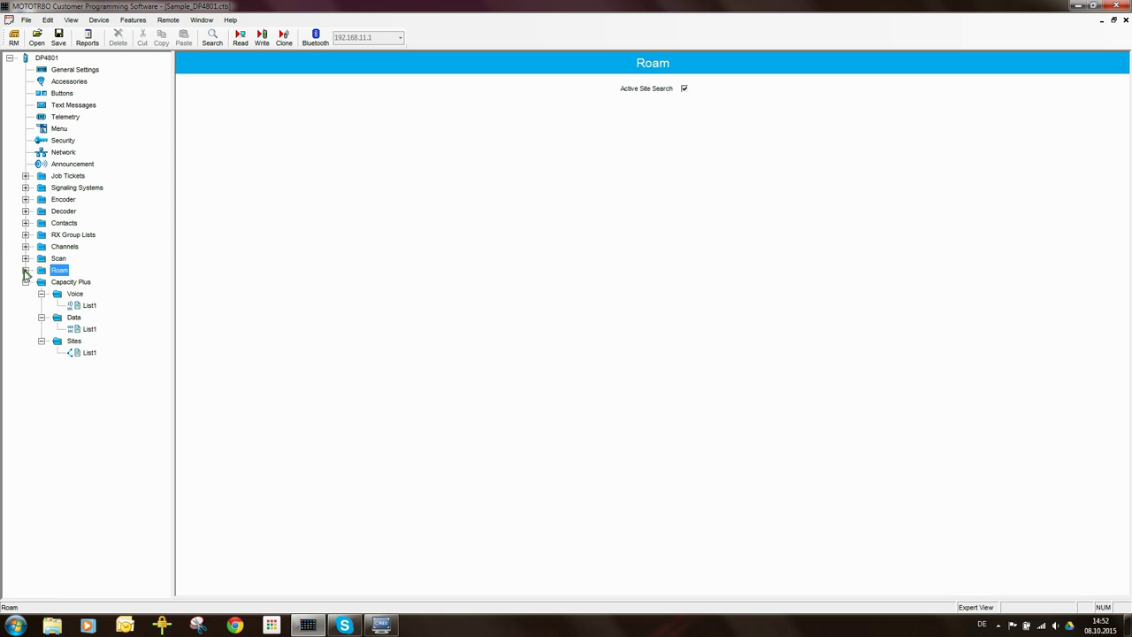
pyautogui.click(26, 282)
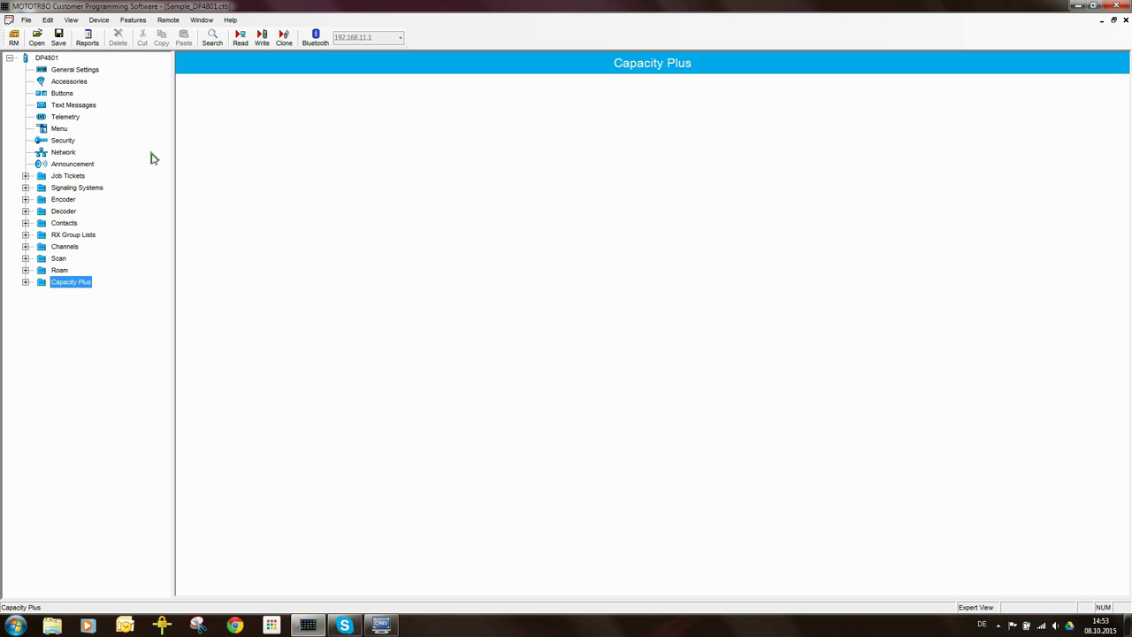
pyautogui.click(26, 224)
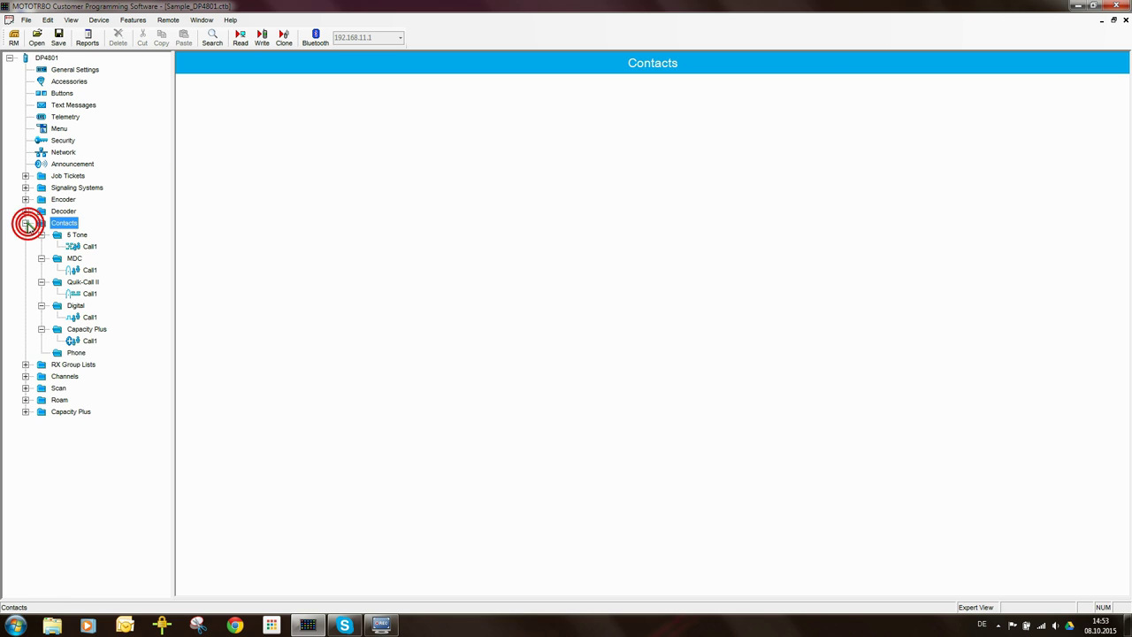
# Rename the 5 Tone and MDC Call1 contacts to NU
pyautogui.click(79, 249)
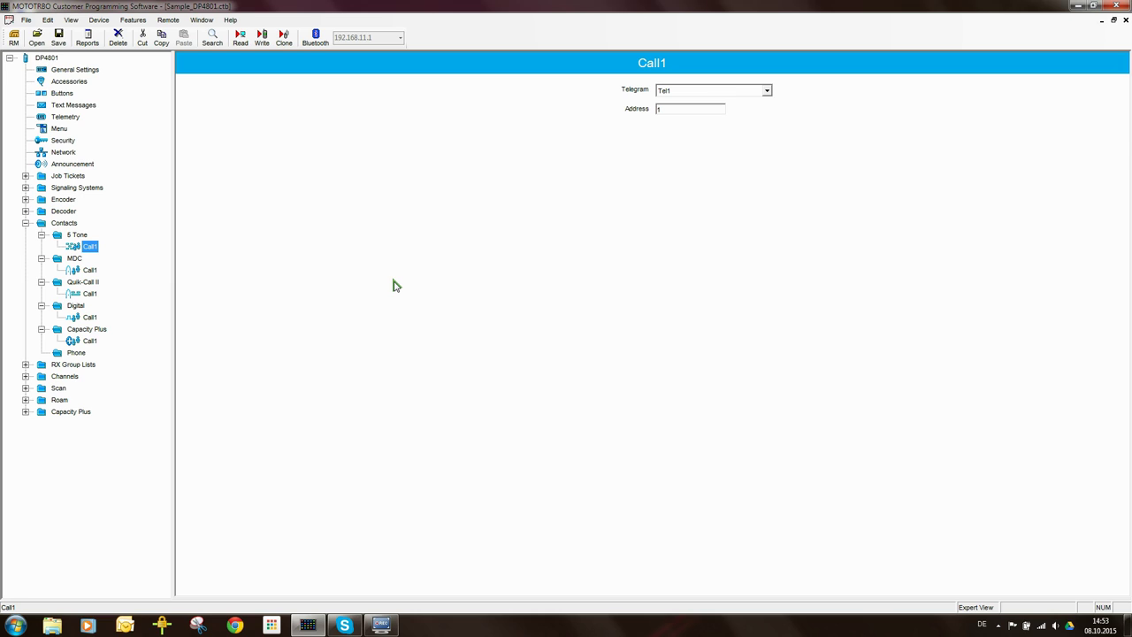
pyautogui.press('F2')
pyautogui.write('NU')
pyautogui.press('Return')
pyautogui.click(90, 270)
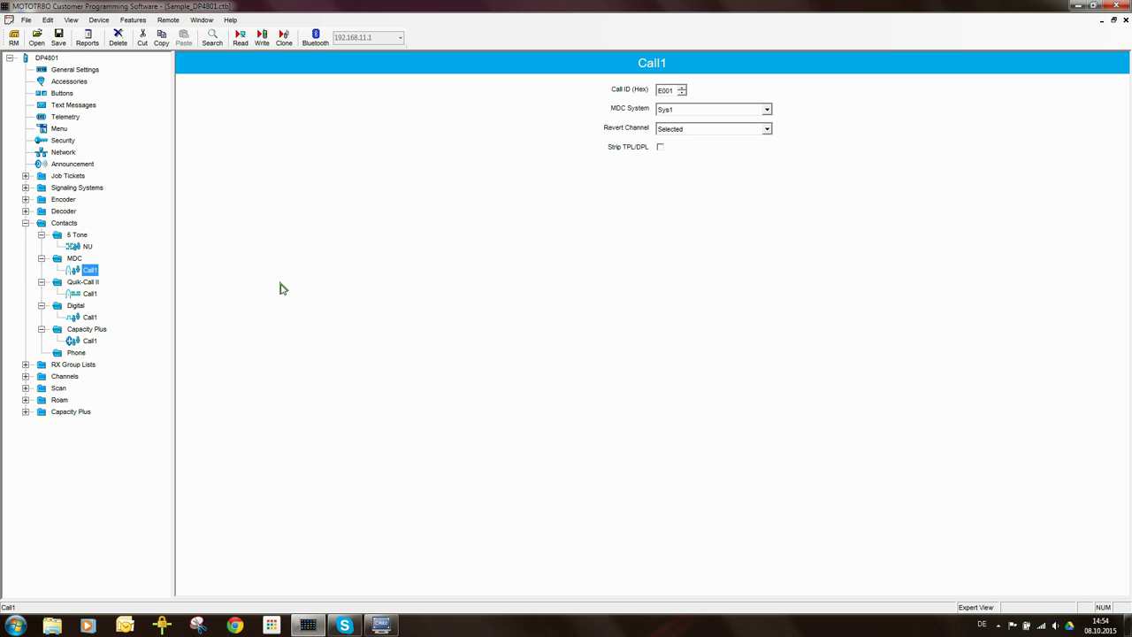
pyautogui.press('F2')
pyautogui.write('NU')
pyautogui.press('Return')
# Collapse 5 Tone and MDC, then rename the Quik-Call II Call1 contact to NU
pyautogui.click(41, 234)
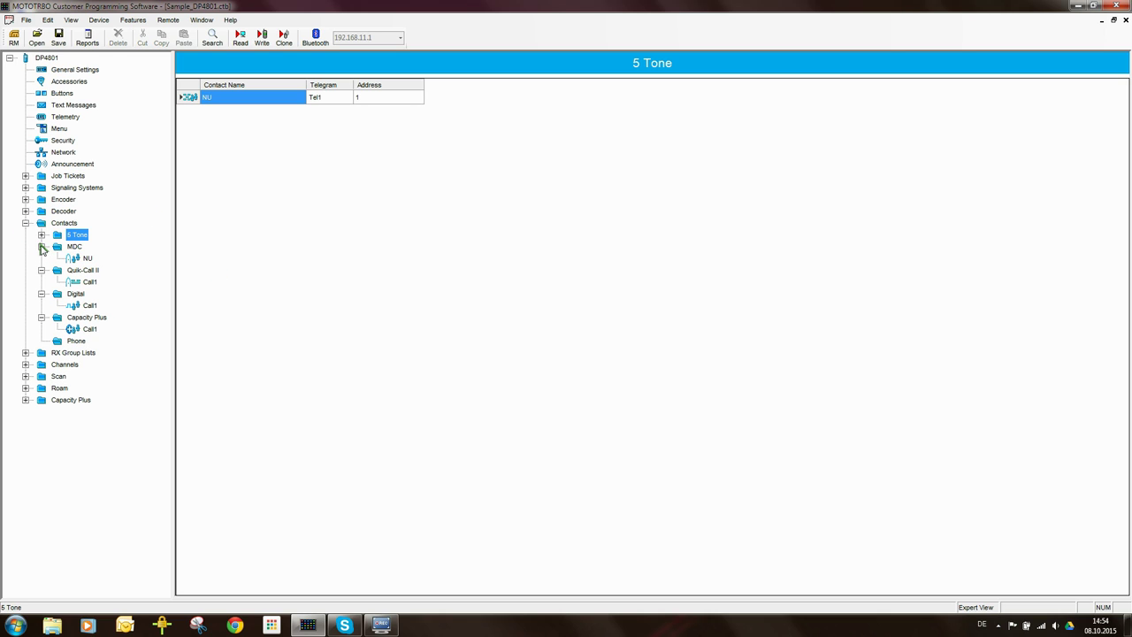
pyautogui.click(41, 246)
pyautogui.click(84, 269)
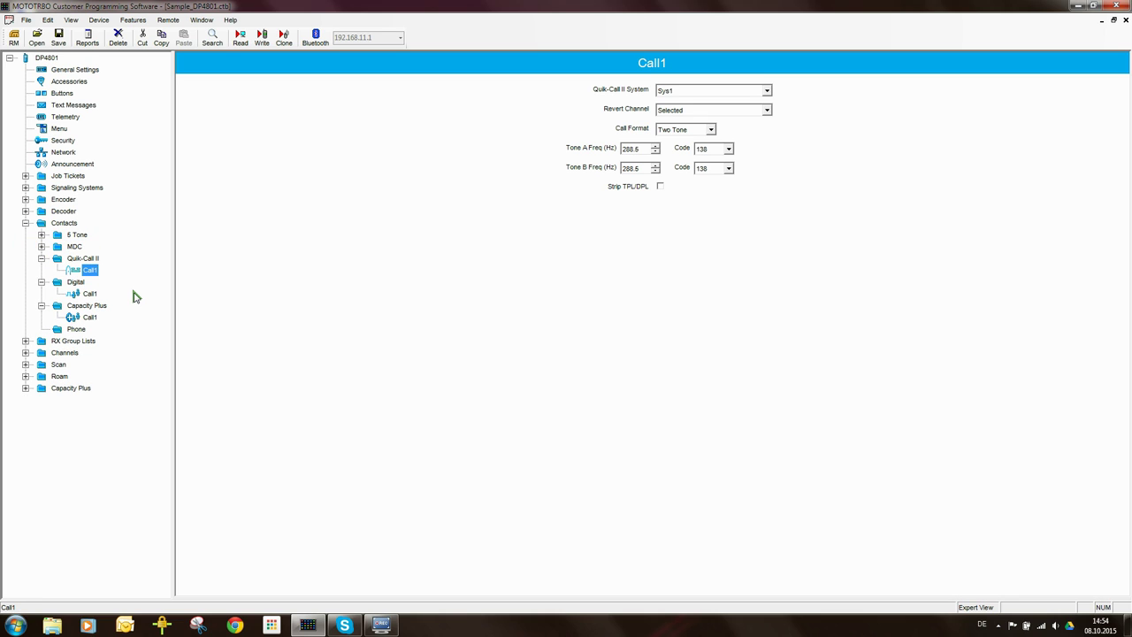
pyautogui.press('F2')
pyautogui.write('NU')
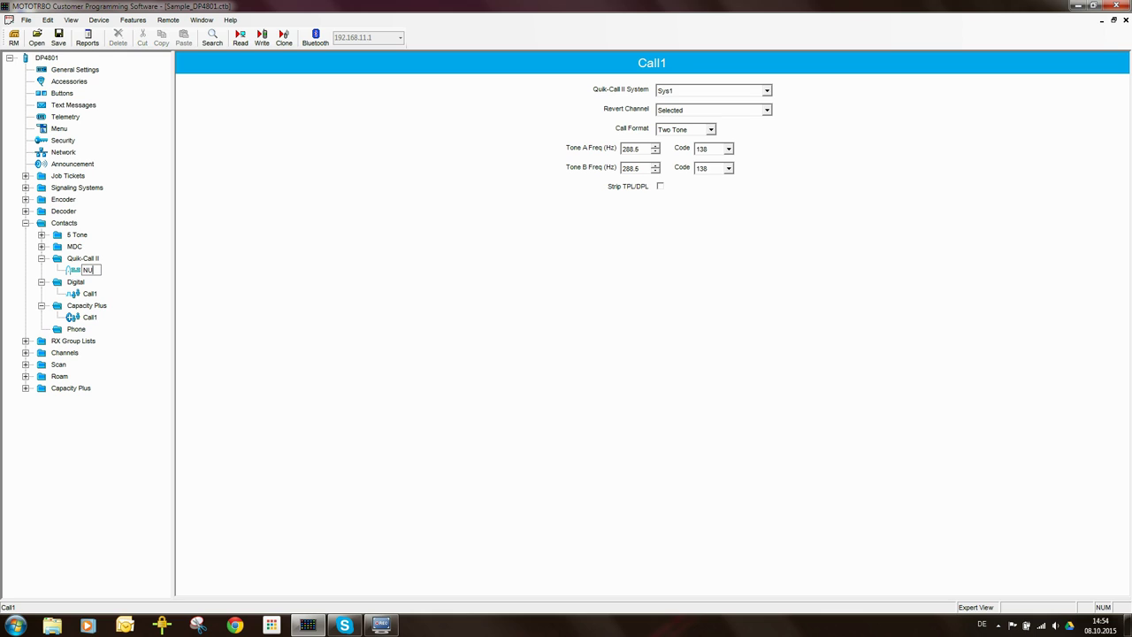
pyautogui.press('Return')
# Rename the Capacity Plus Call1 contact to NU and select the Digital Call1 contact
pyautogui.click(89, 317)
pyautogui.write('NU')
pyautogui.press('Return')
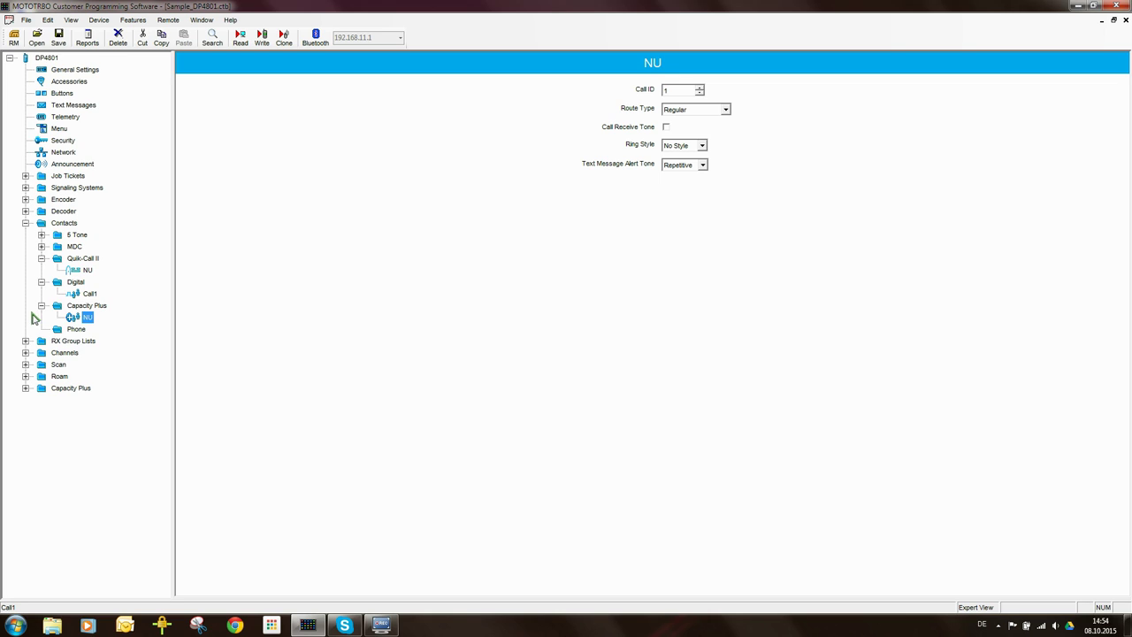
pyautogui.click(41, 305)
pyautogui.click(89, 293)
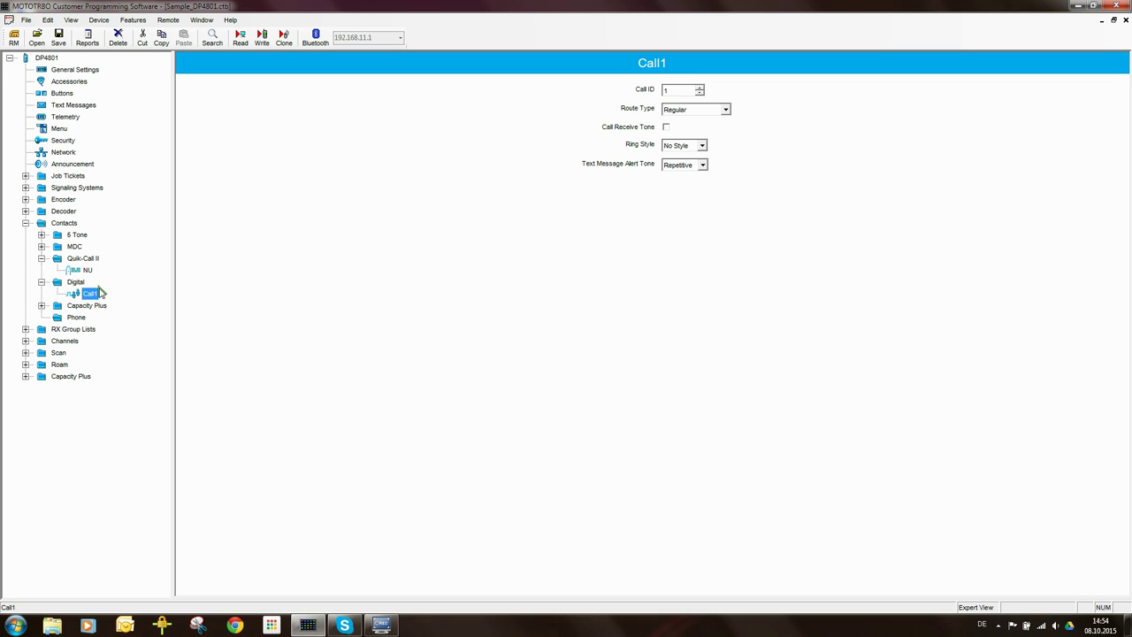
# Rename the Digital contact Call1 (Call ID 1) to Talkgroup 1 via Rename
pyautogui.click(681, 91)
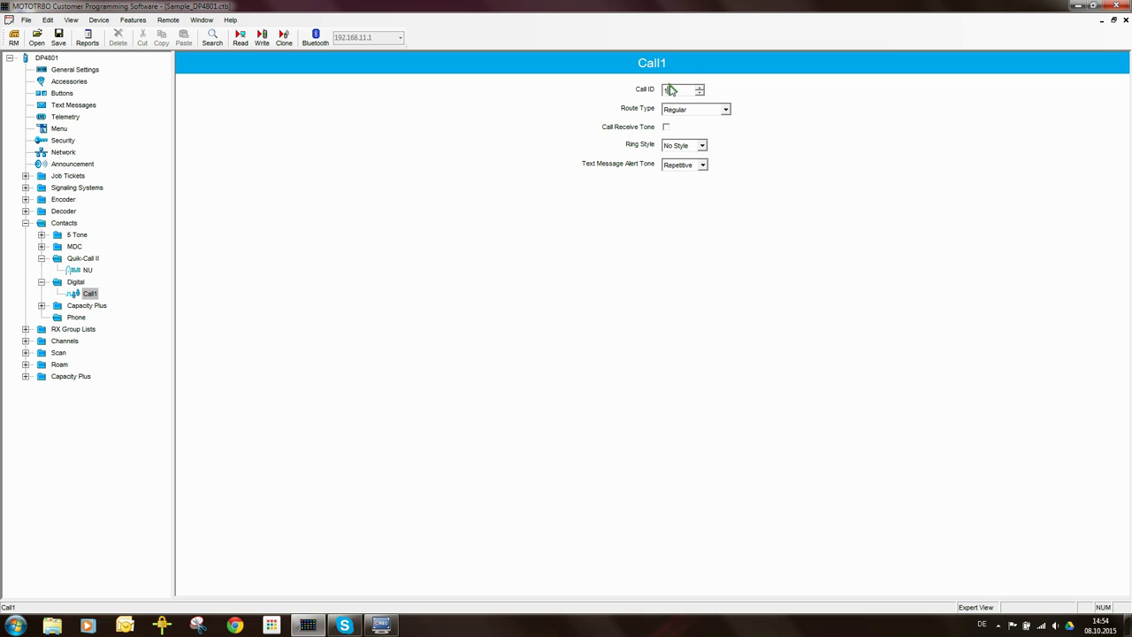
pyautogui.click(674, 88)
pyautogui.rightClick(89, 297)
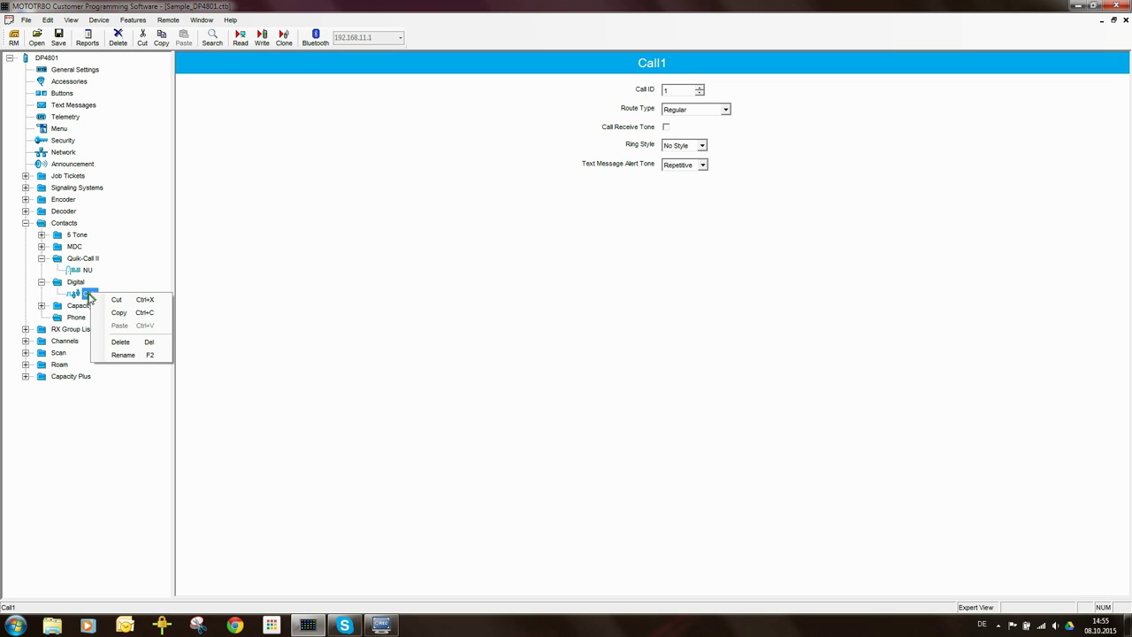
pyautogui.click(145, 353)
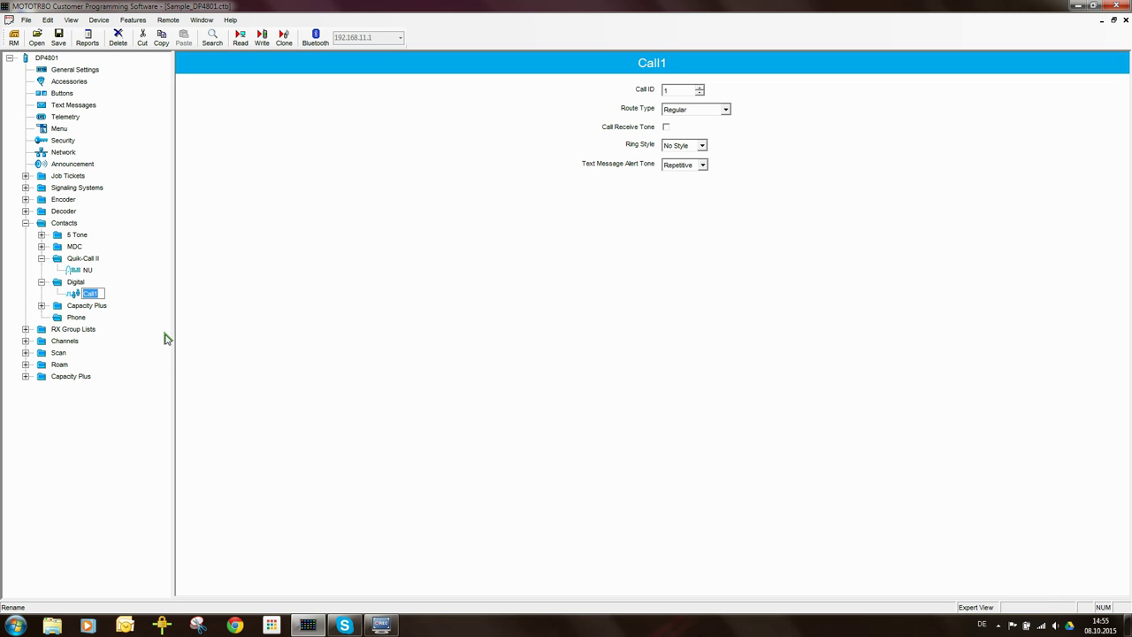
pyautogui.write('Talkgroup')
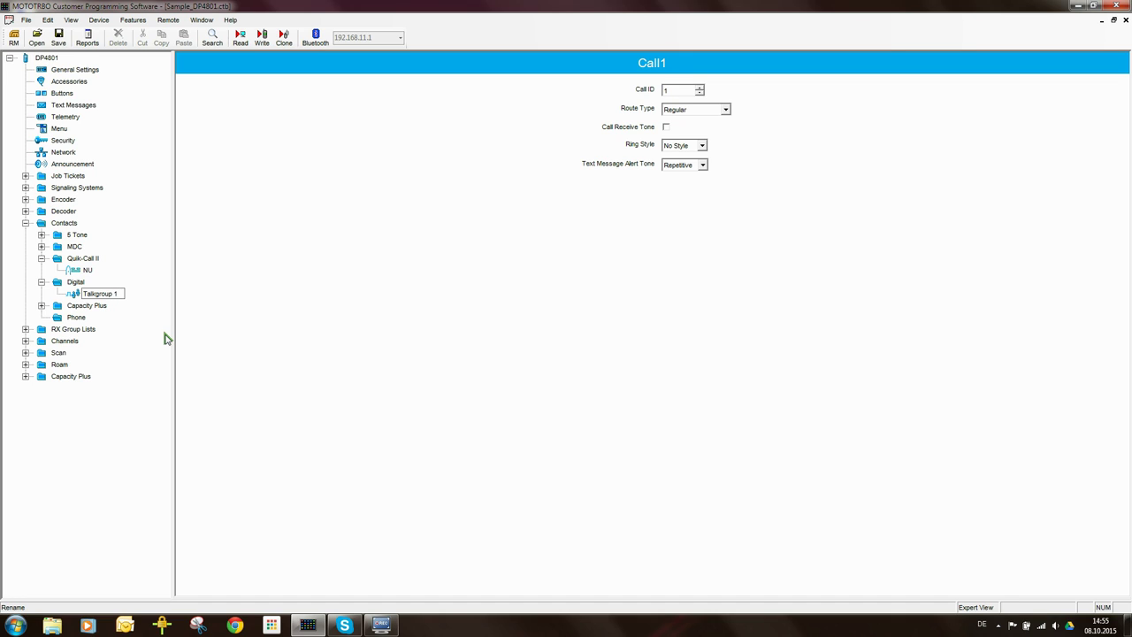
pyautogui.press('Return')
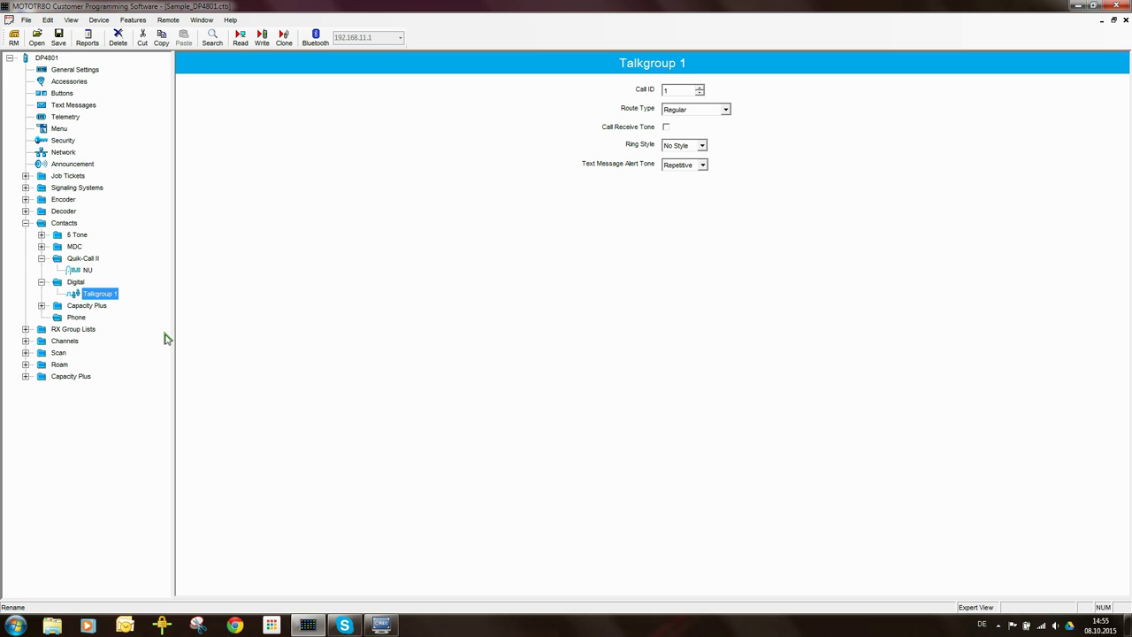
pyautogui.rightClick(75, 283)
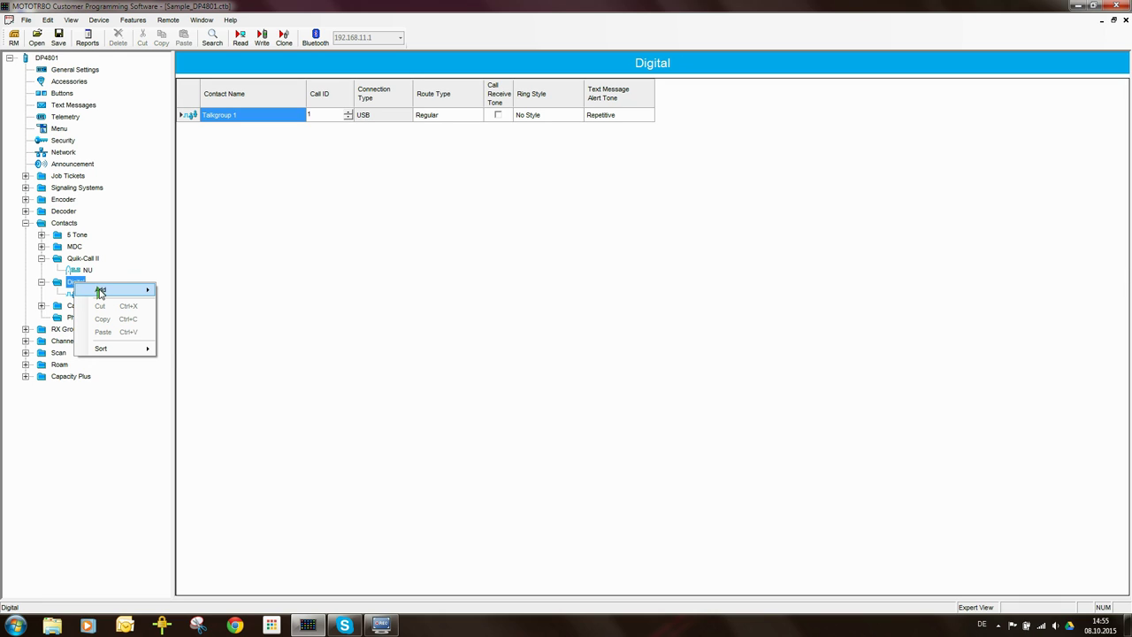
# Add a Digital group call contact named Talkgroup 2 with Call ID 2
pyautogui.moveTo(106, 292)
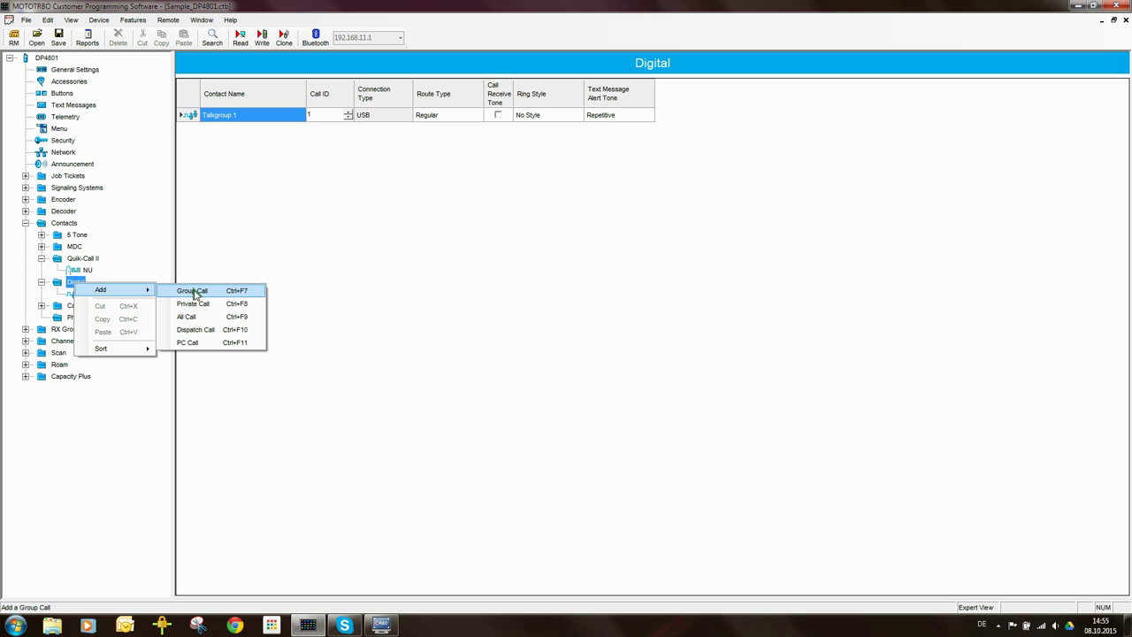
pyautogui.click(193, 292)
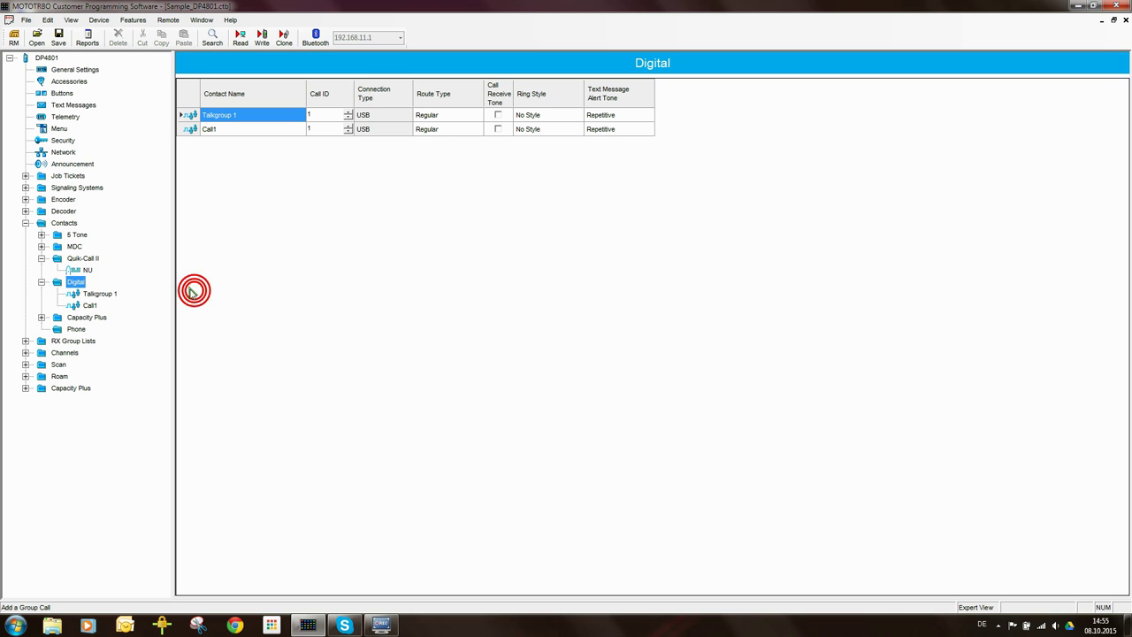
pyautogui.click(89, 306)
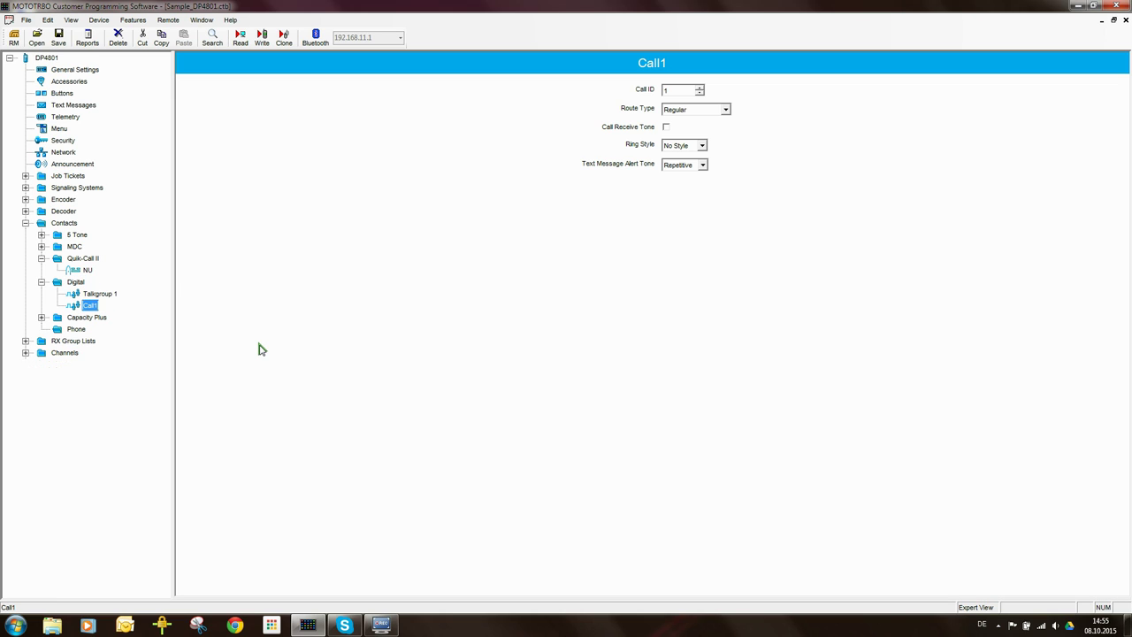
pyautogui.write('Talkgroup 2')
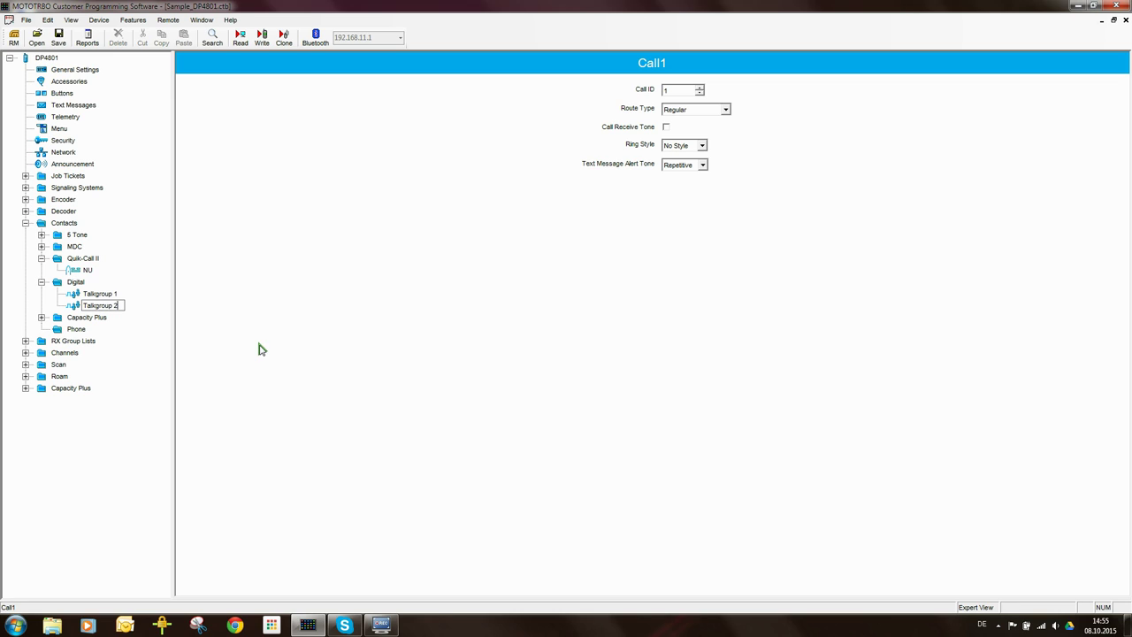
pyautogui.press('Return')
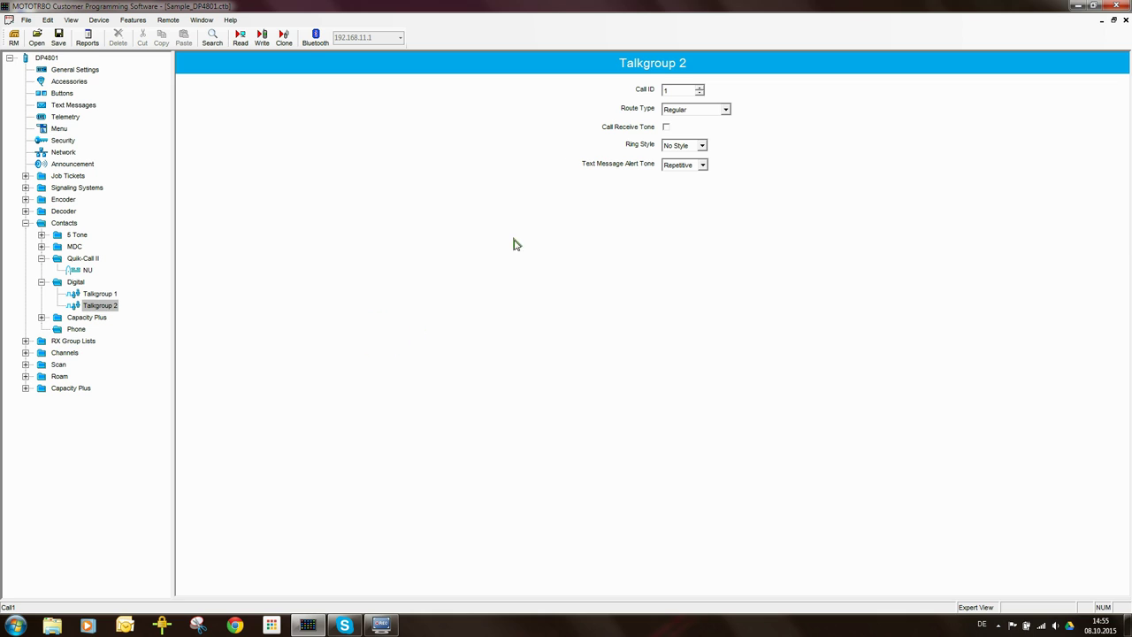
pyautogui.click(674, 89)
pyautogui.click(701, 87)
pyautogui.click(678, 89)
pyautogui.click(42, 282)
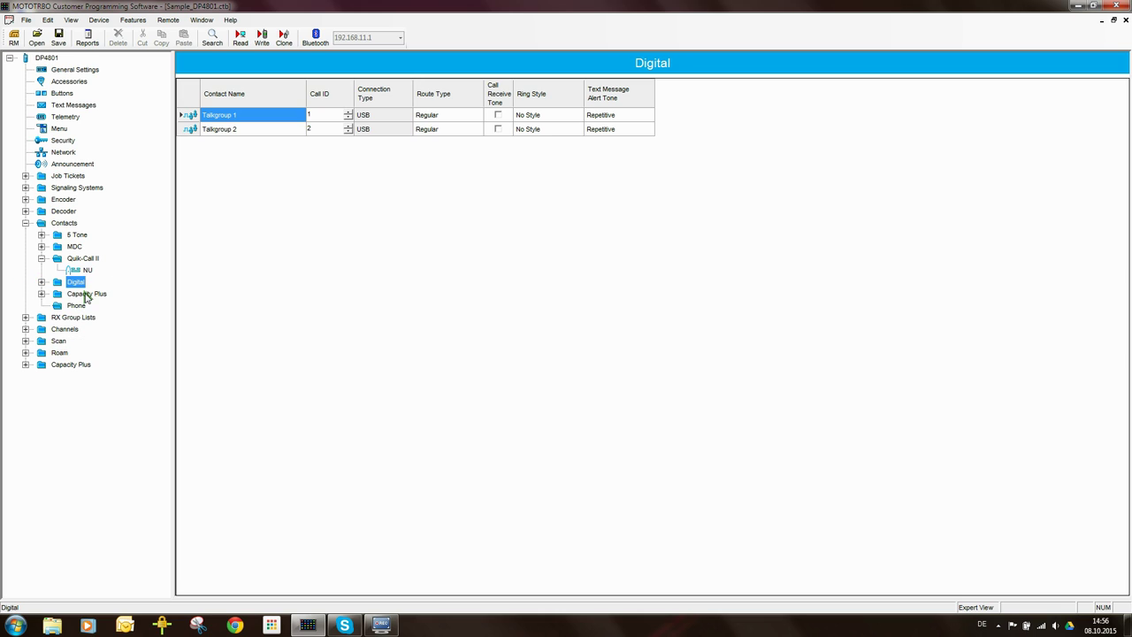
# Expand RX Group Lists and rename the Capacity Plus list List1 to NU
pyautogui.click(25, 316)
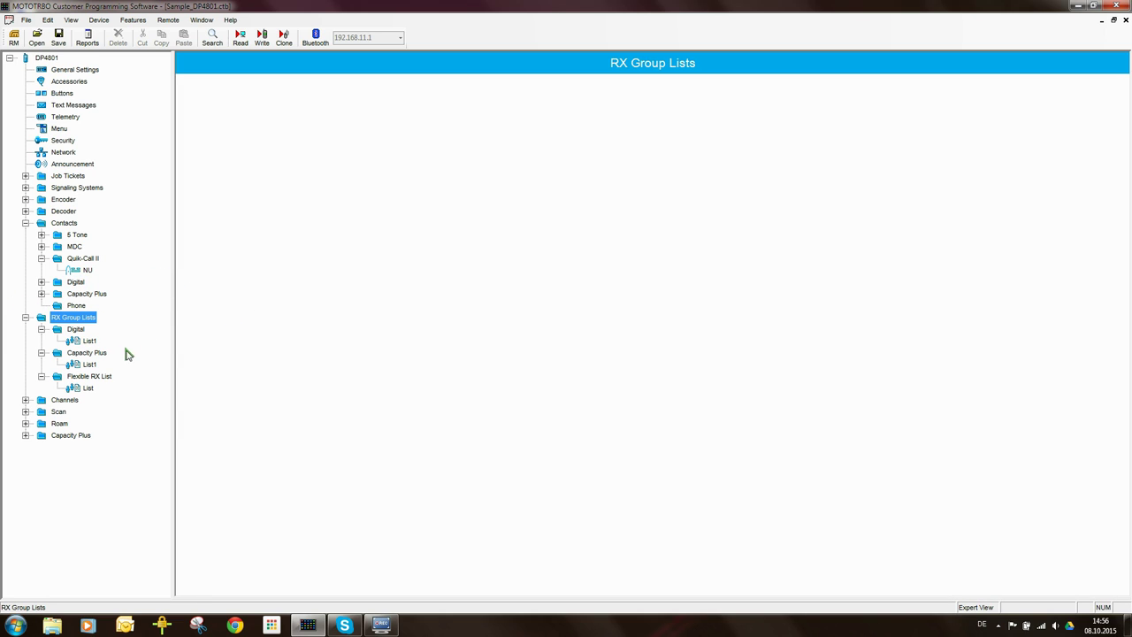
pyautogui.click(84, 363)
pyautogui.press('F2')
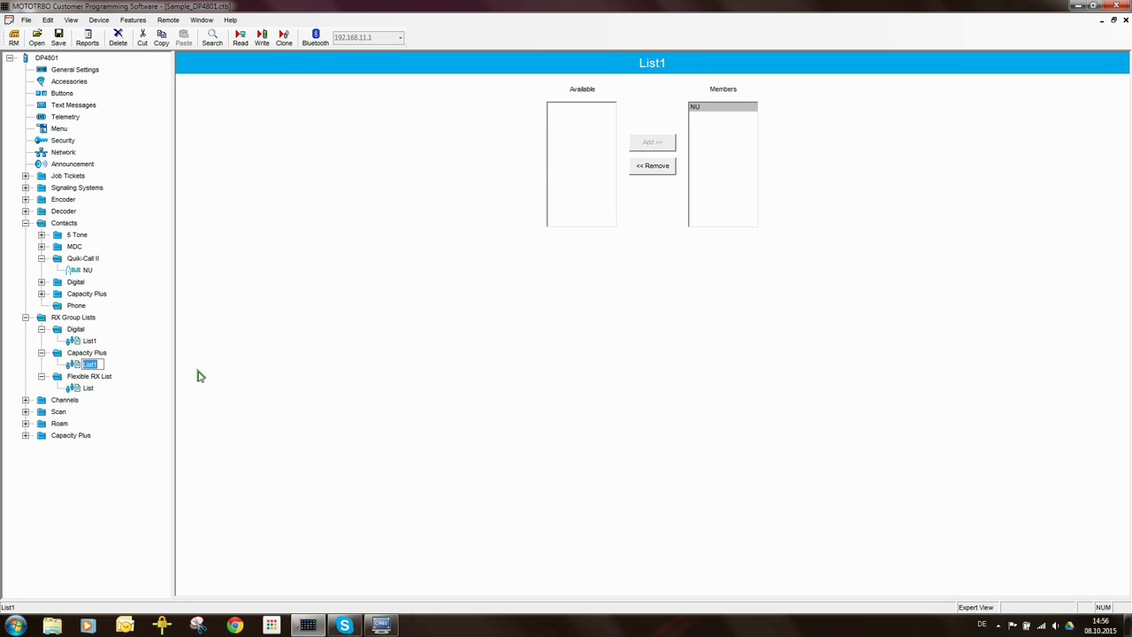
pyautogui.write('NU')
pyautogui.click(88, 388)
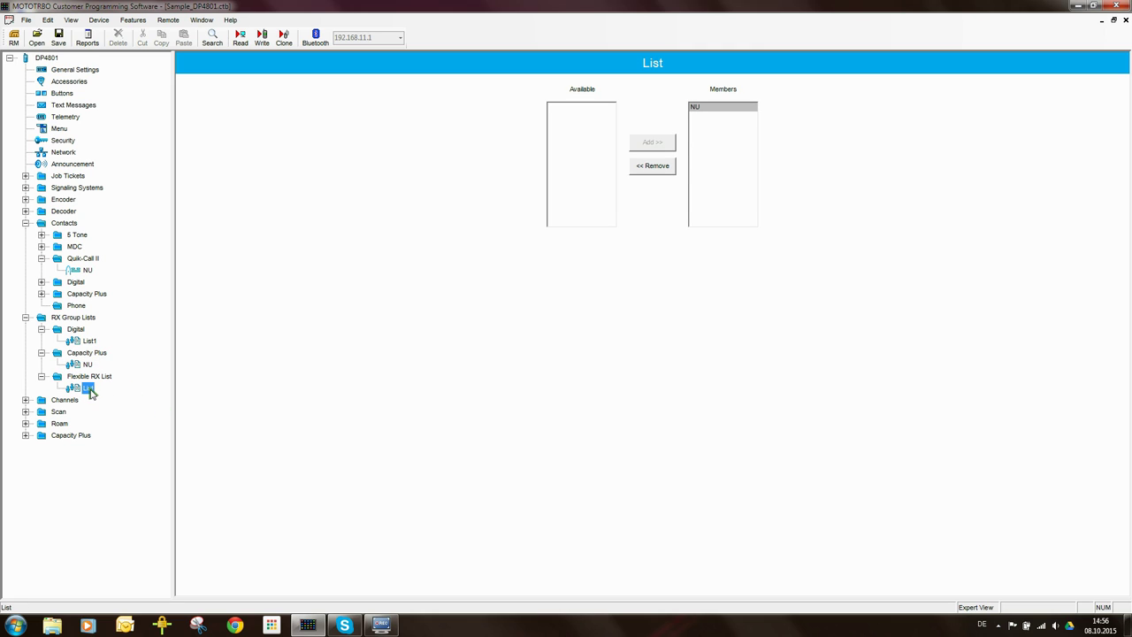
# Check the flexible RX list, then select the Digital RX group list List1
pyautogui.rightClick(90, 389)
pyautogui.click(144, 357)
pyautogui.click(86, 389)
pyautogui.click(83, 341)
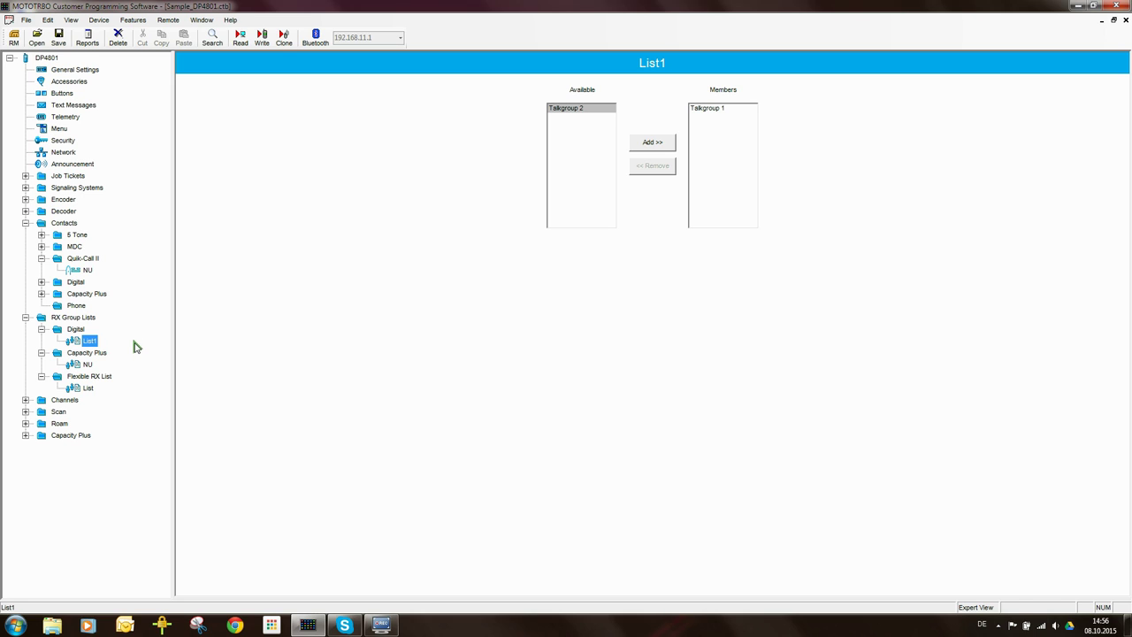
pyautogui.rightClick(76, 330)
# Add Digital RX group list List2, rename List1 to Talkgroup 1, and start renaming List2
pyautogui.moveTo(108, 334)
pyautogui.click(201, 336)
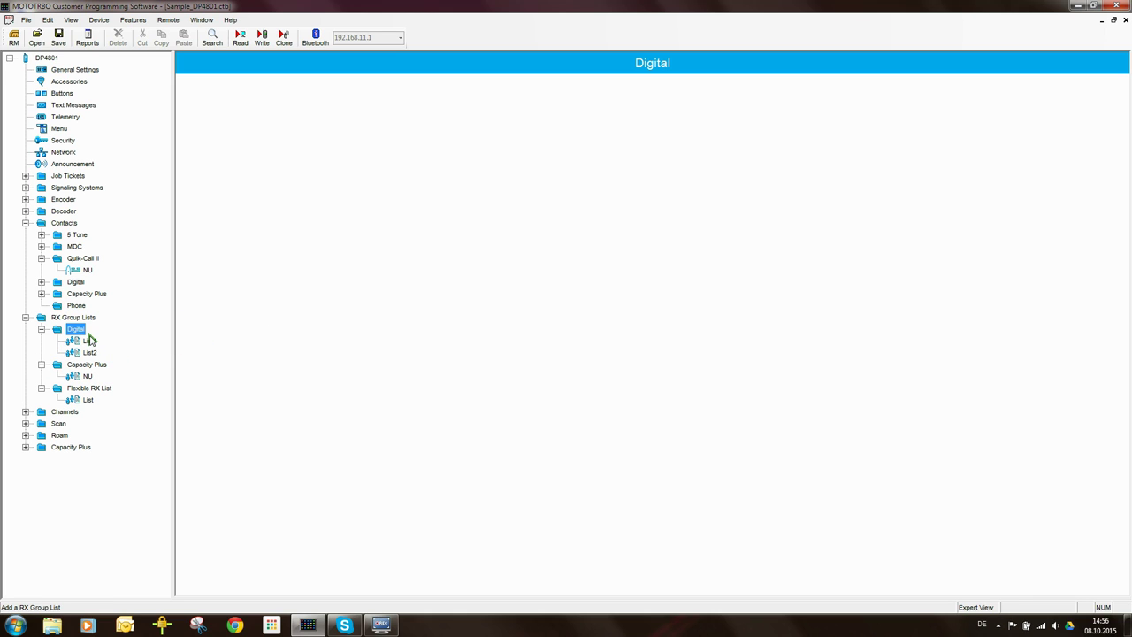
pyautogui.click(90, 342)
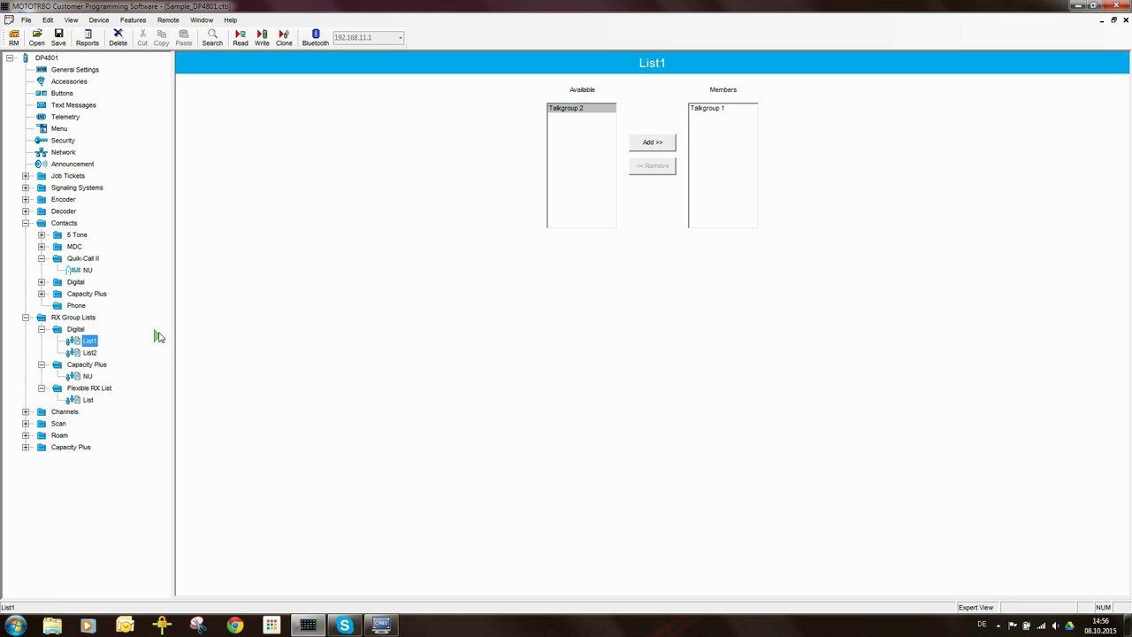
pyautogui.press('F2')
pyautogui.write('Talkgroup 1')
pyautogui.press('Return')
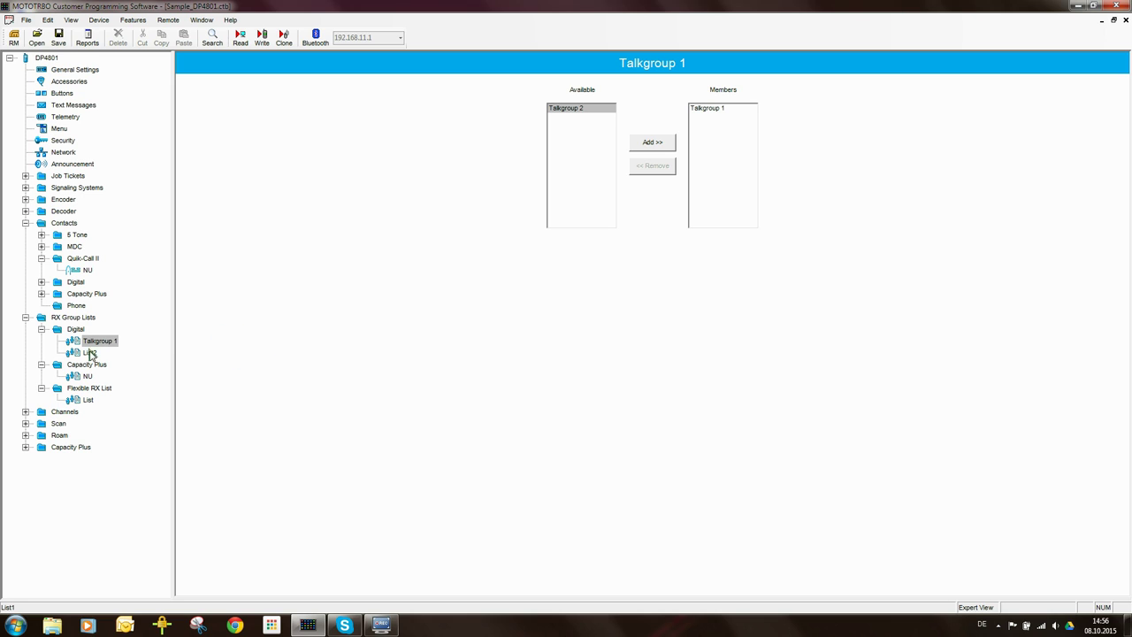
pyautogui.press('Down')
pyautogui.press('F2')
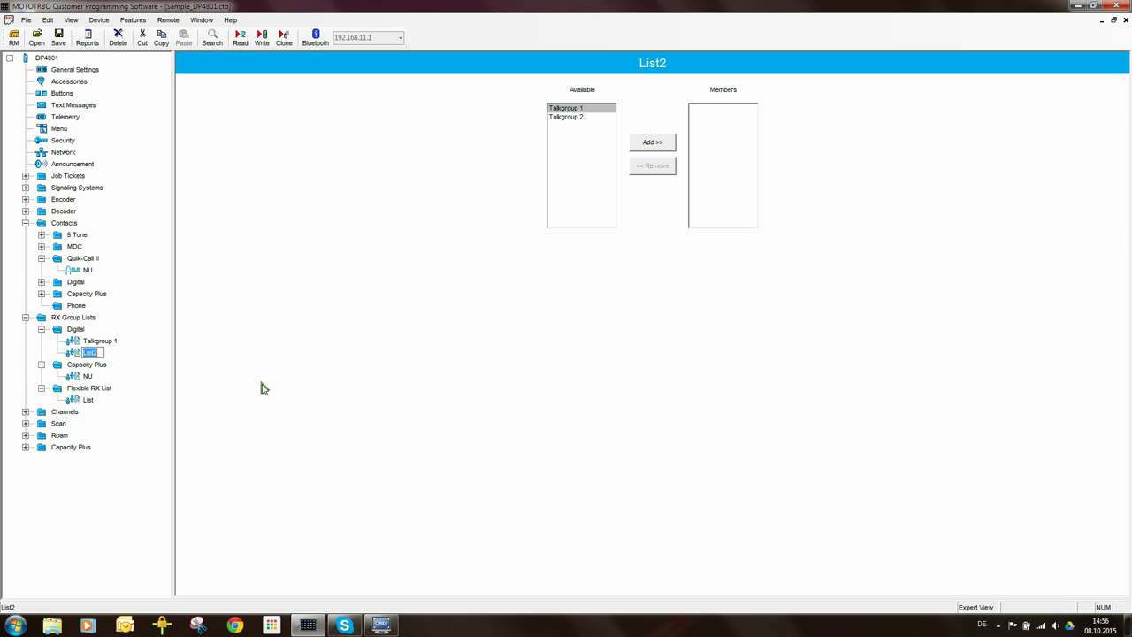
pyautogui.write('Talk')
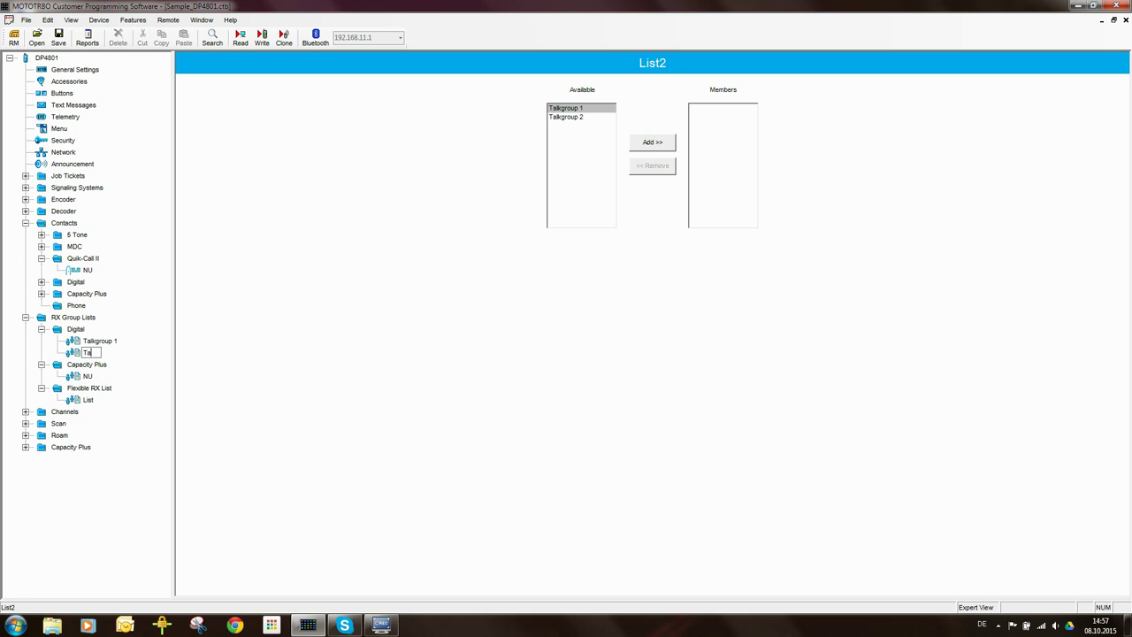